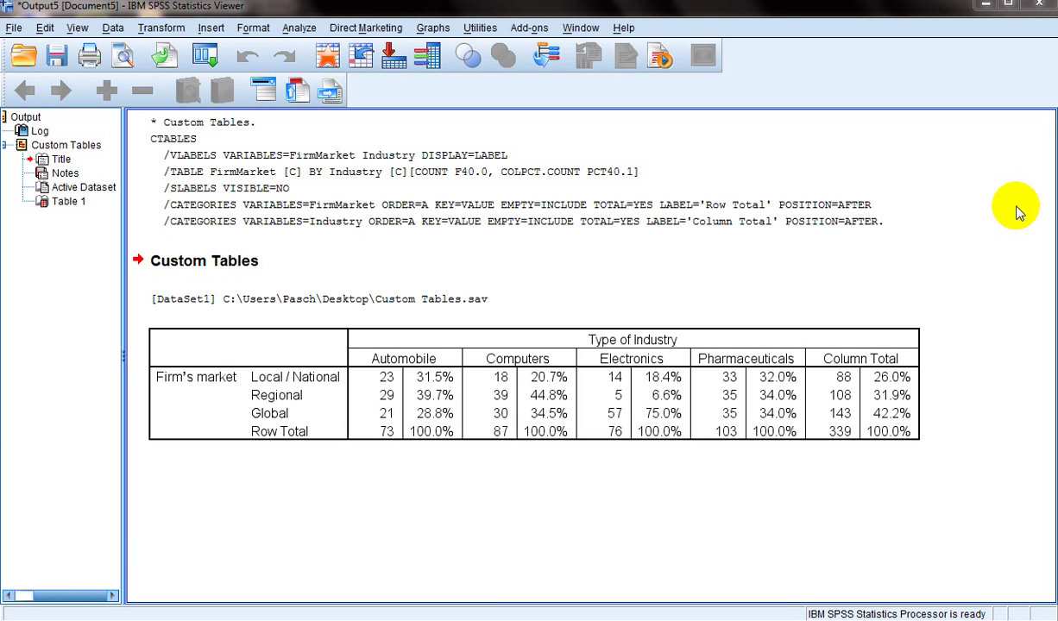
pyautogui.click(614, 334)
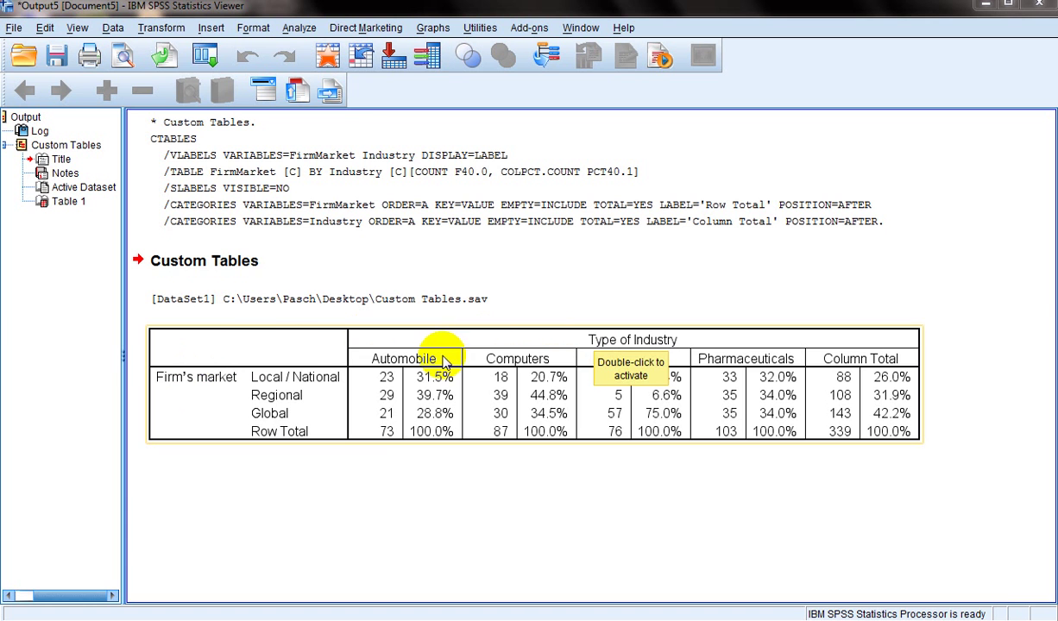
pyautogui.click(781, 544)
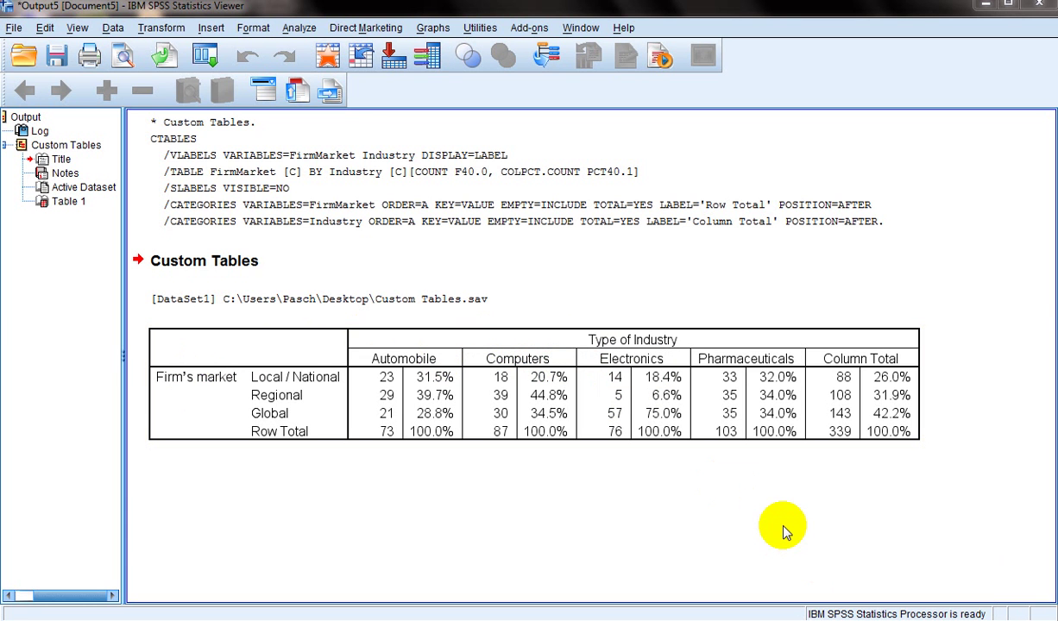
pyautogui.click(777, 364)
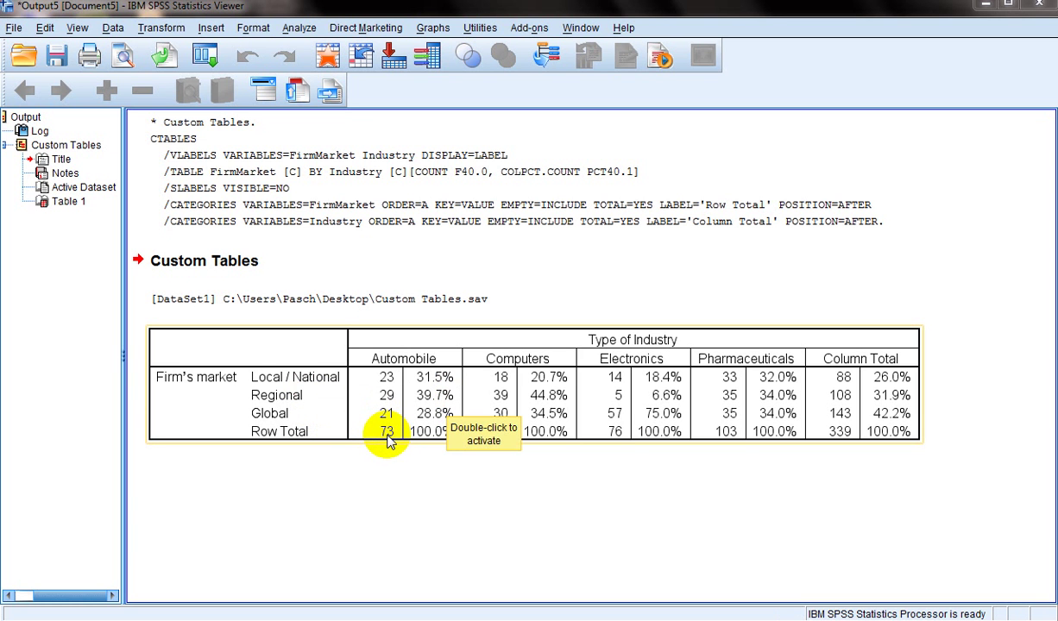
pyautogui.click(577, 510)
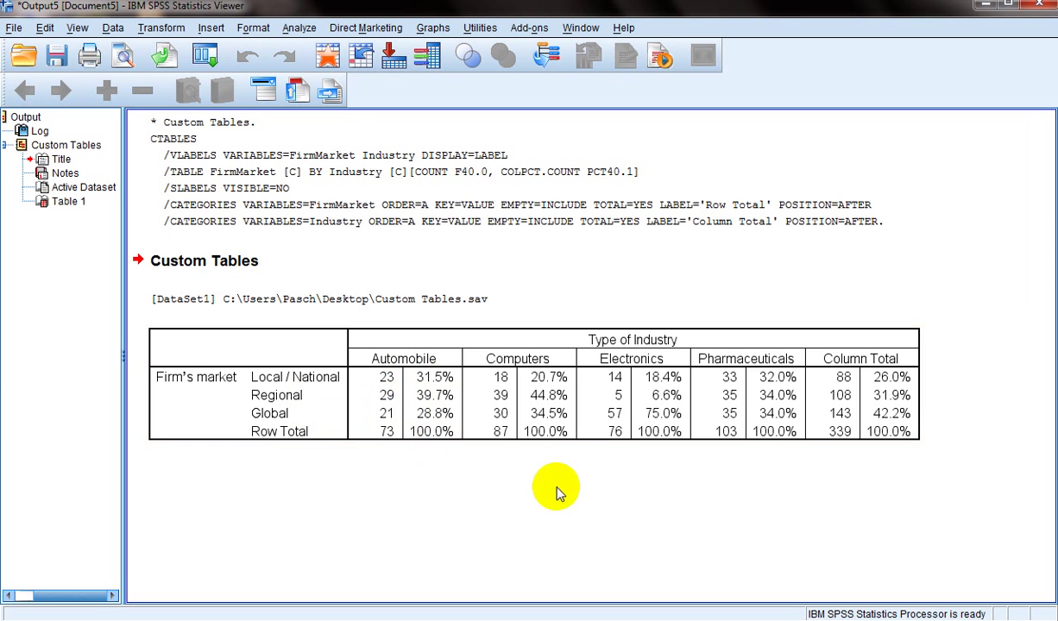
pyautogui.click(506, 443)
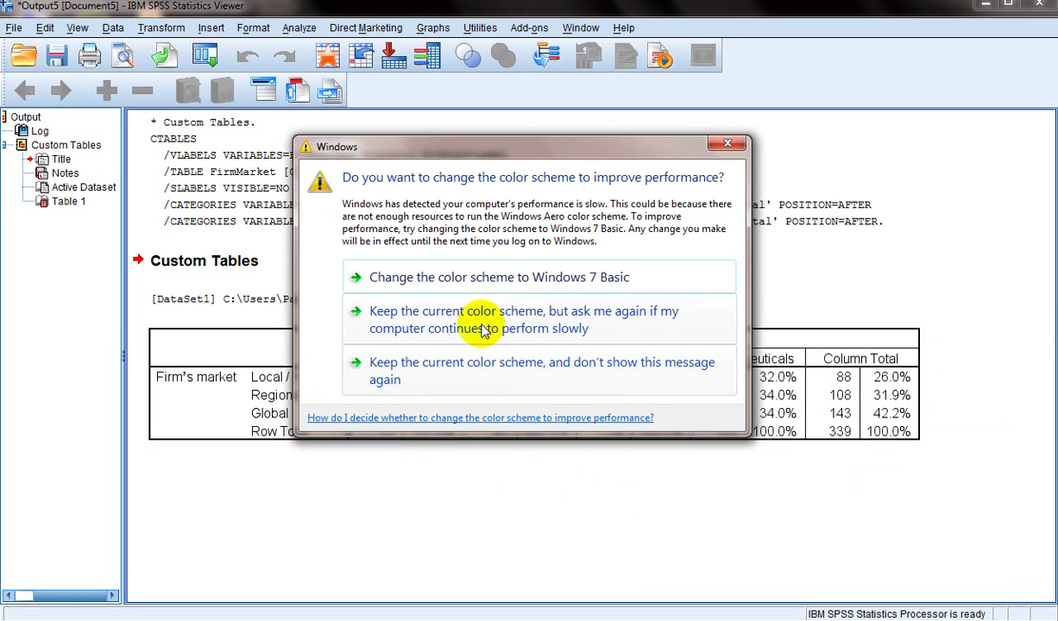
# Dismiss the Windows color scheme message without choosing any of its options.
pyautogui.click(727, 144)
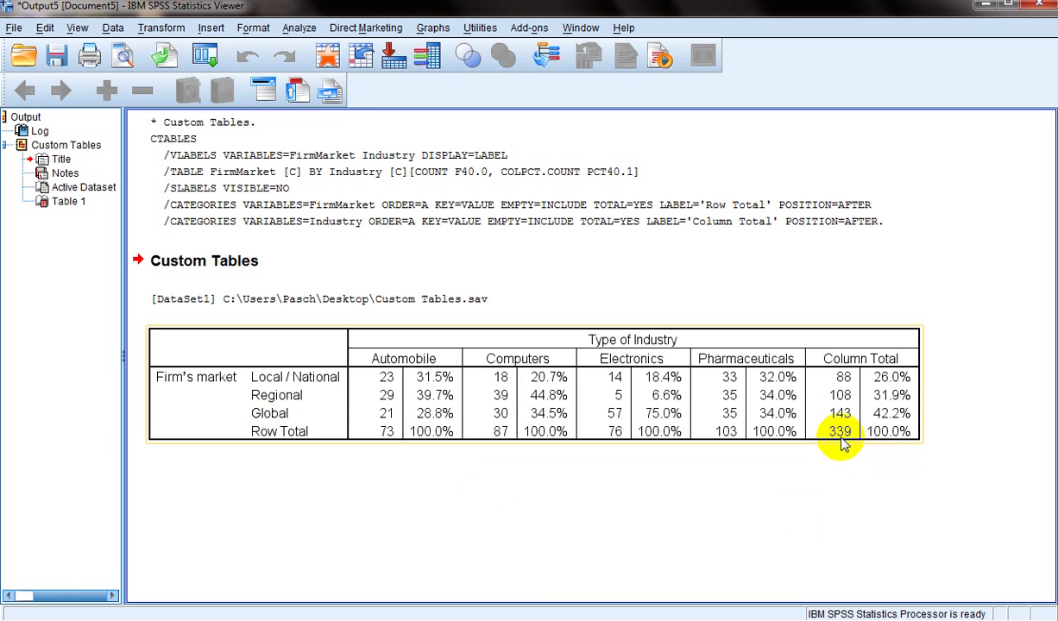
# Start a new custom table with Type of Industry in the columns and Firm's market in the rows.
pyautogui.click(298, 28)
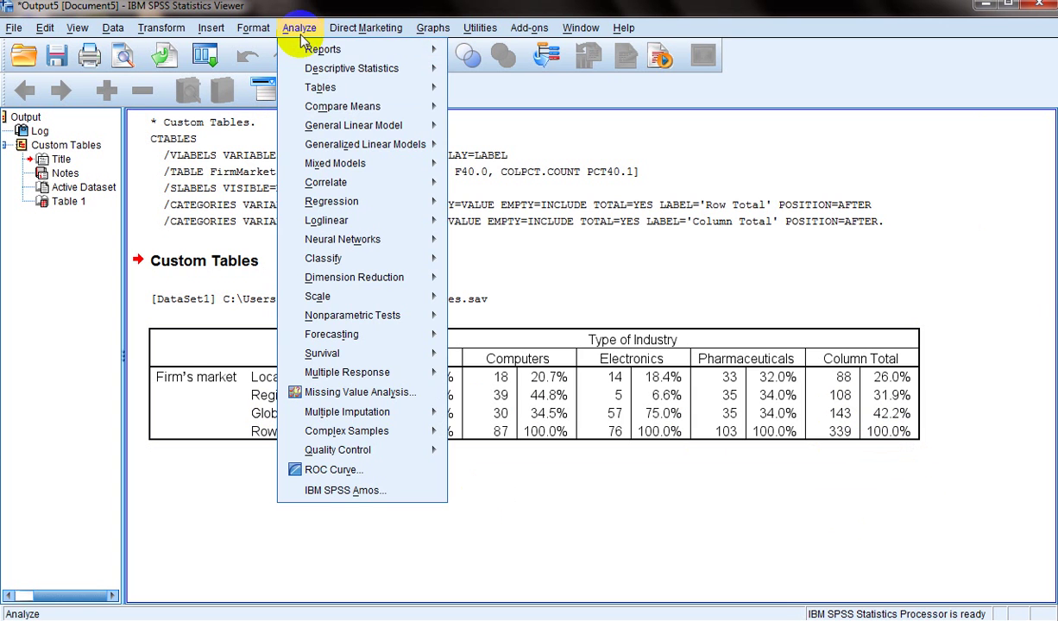
pyautogui.moveTo(319, 95)
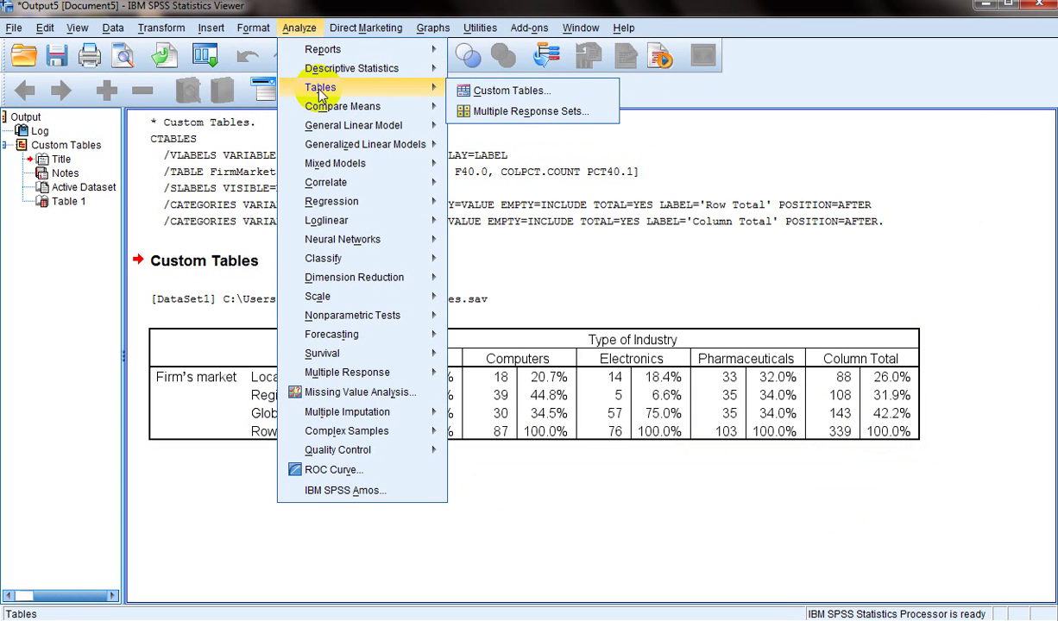
pyautogui.click(489, 88)
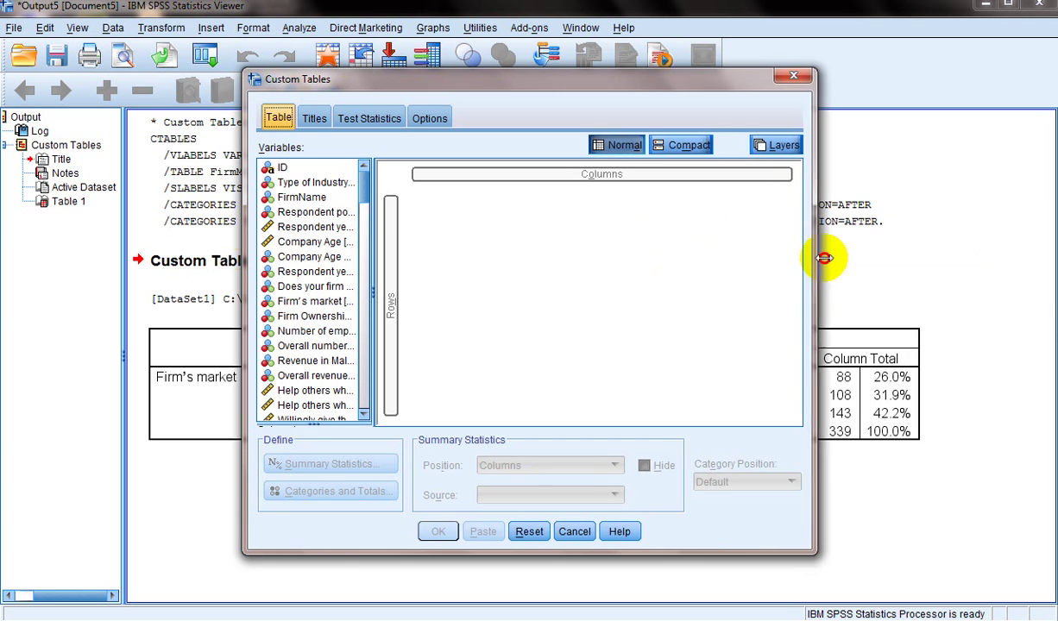
pyautogui.moveTo(825, 257); pyautogui.dragTo(983, 261)
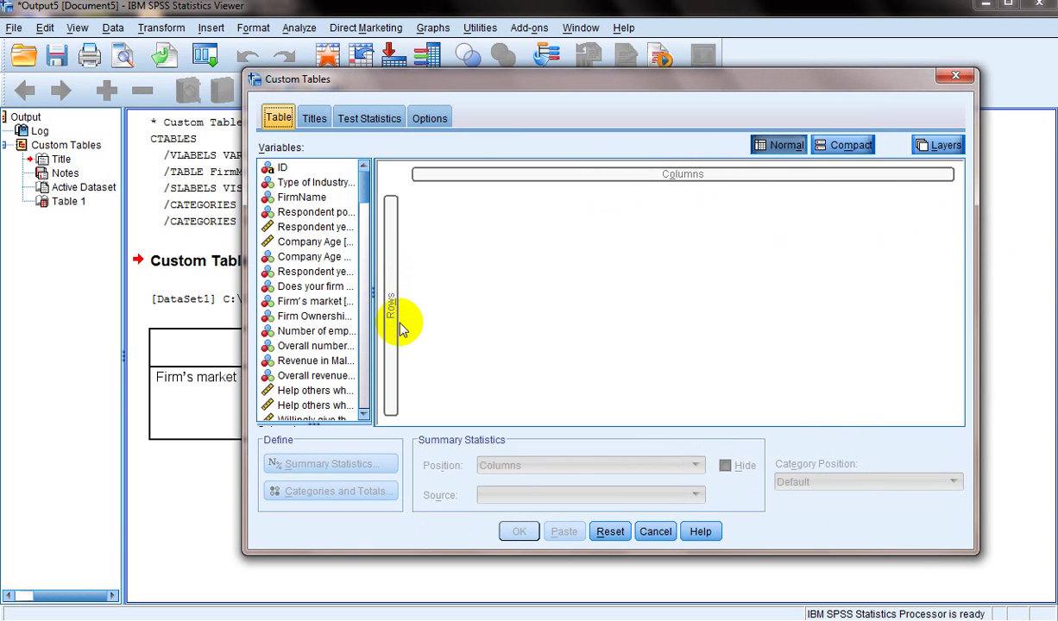
pyautogui.moveTo(327, 181); pyautogui.dragTo(660, 175)
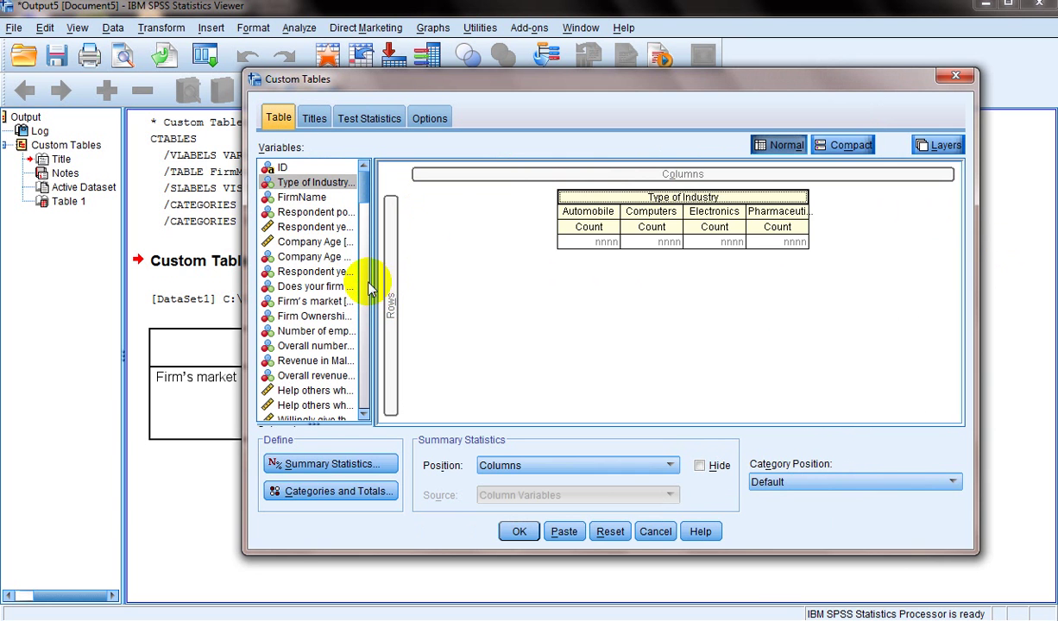
pyautogui.moveTo(337, 301); pyautogui.dragTo(391, 366)
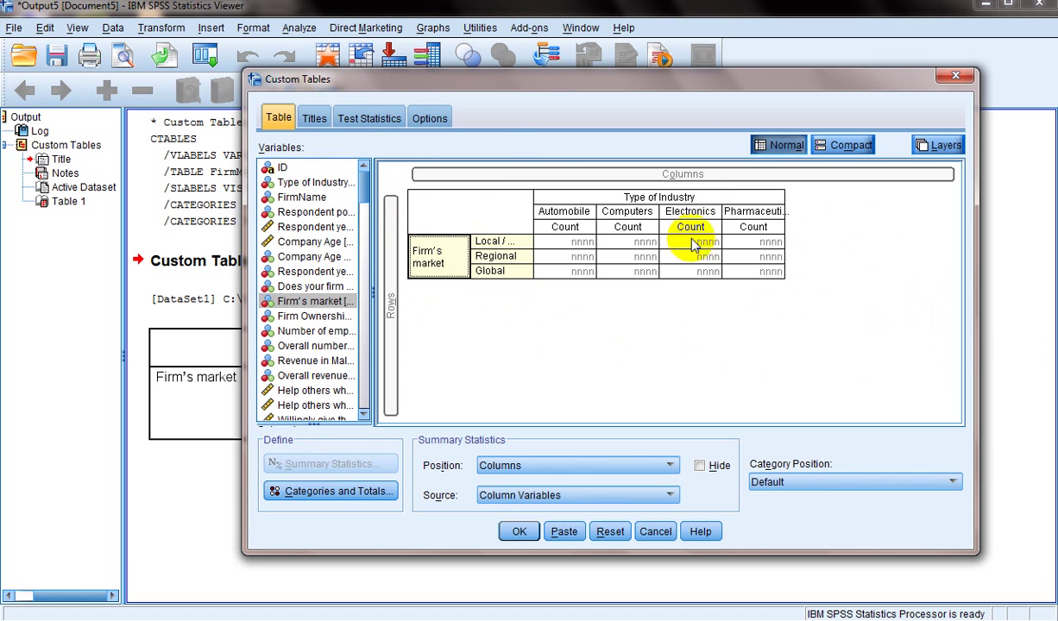
# Add Row N % after Count in the summary statistics for Type of Industry and apply it to the selection.
pyautogui.click(661, 198)
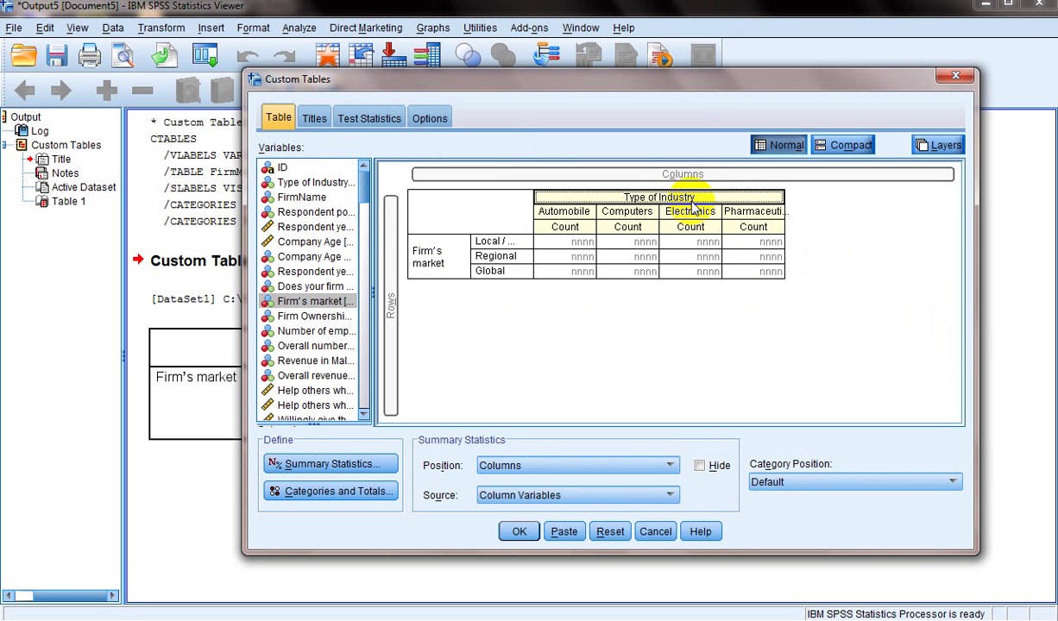
pyautogui.click(373, 465)
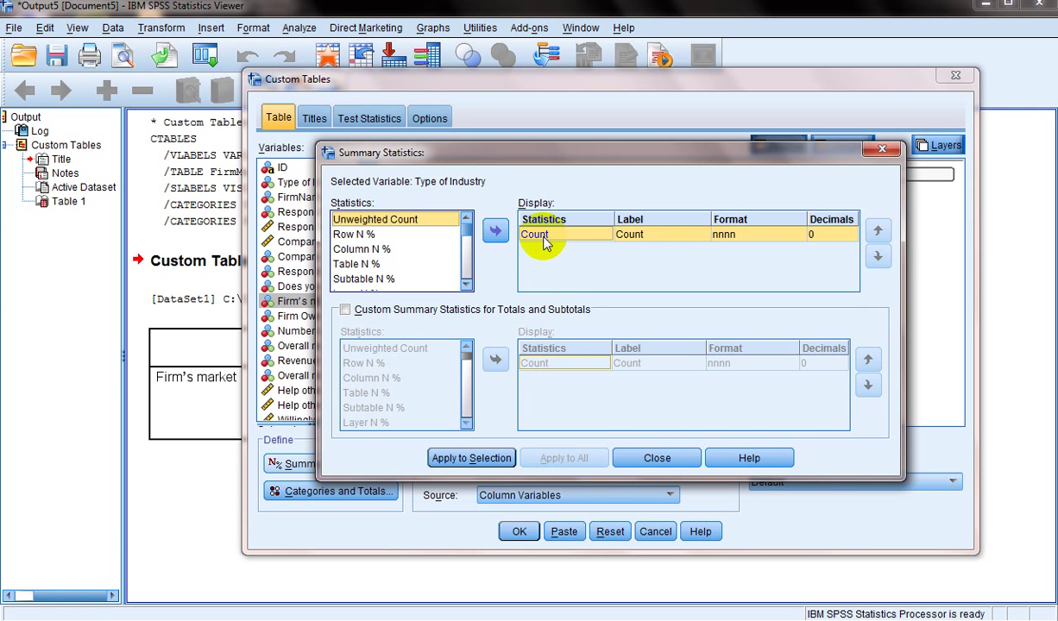
pyautogui.click(366, 236)
pyautogui.click(496, 230)
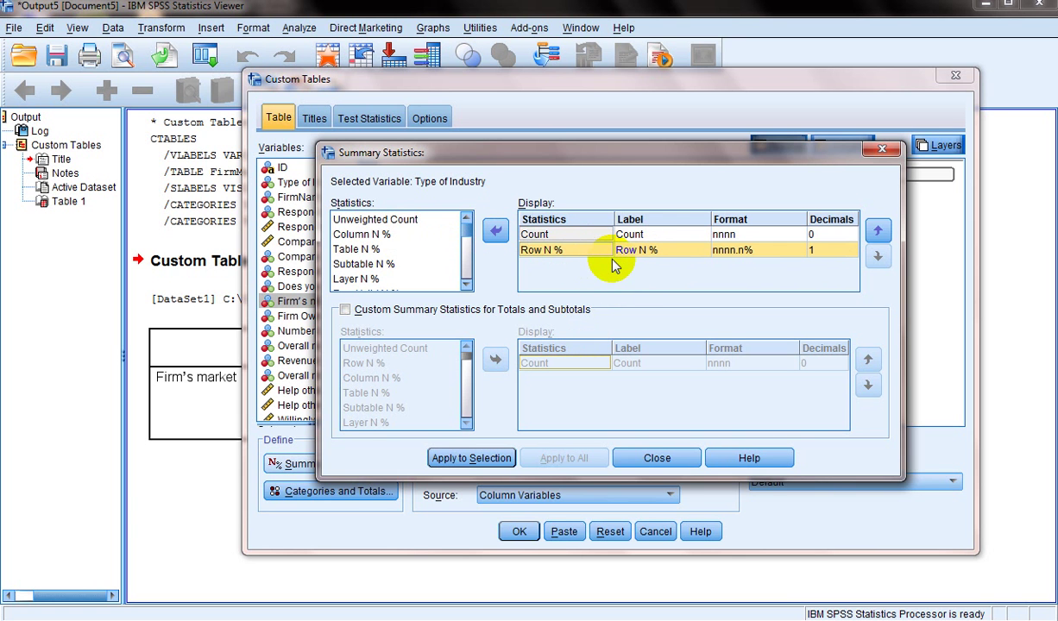
pyautogui.click(482, 462)
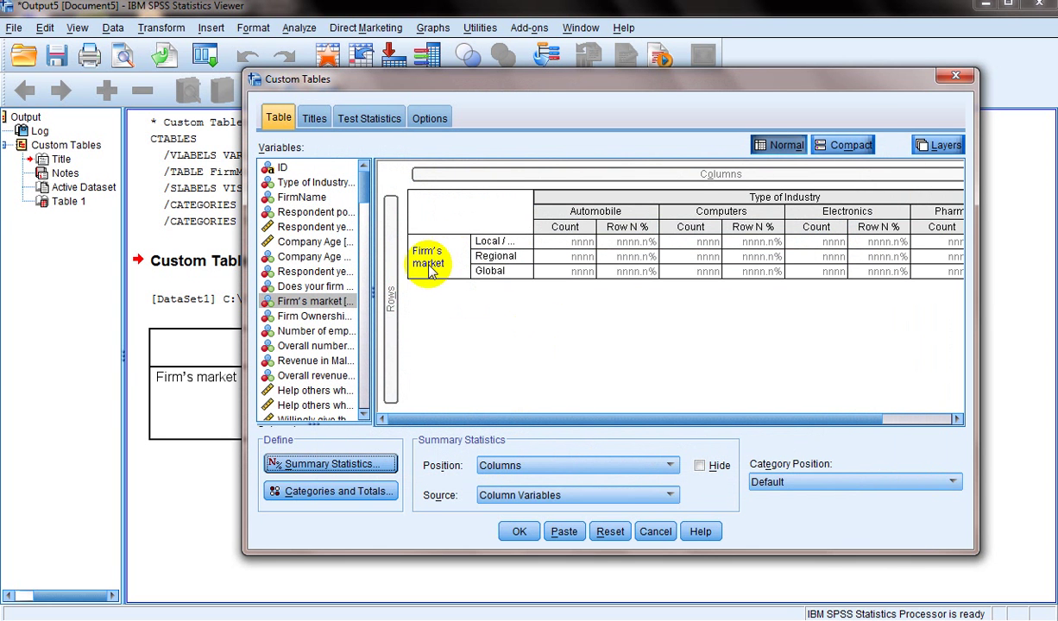
# Show a total for the Firm's market categories and label it "Row Total".
pyautogui.click(429, 263)
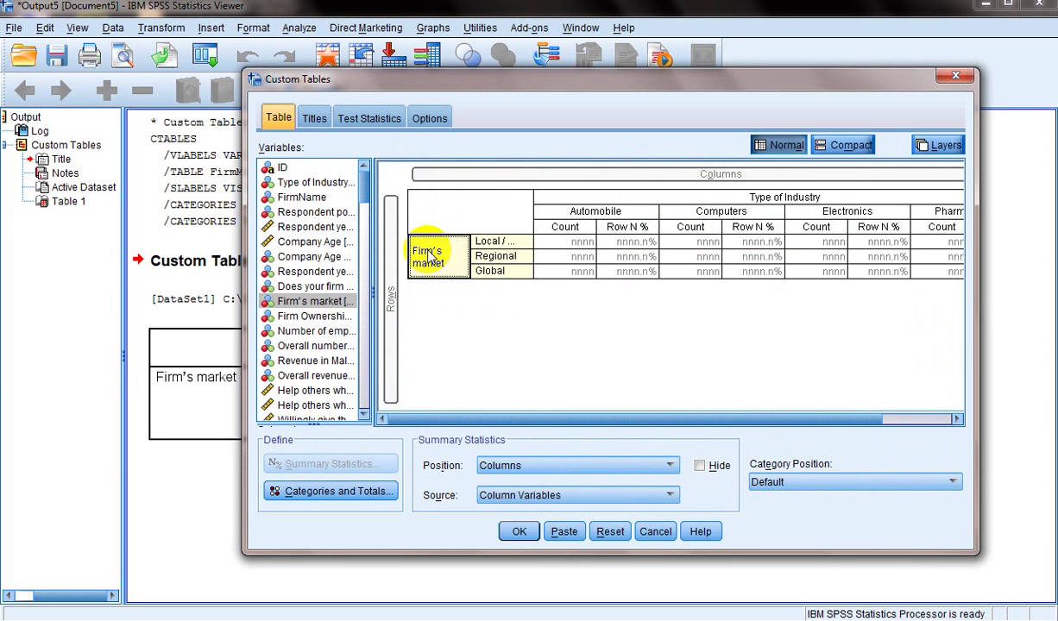
pyautogui.click(377, 493)
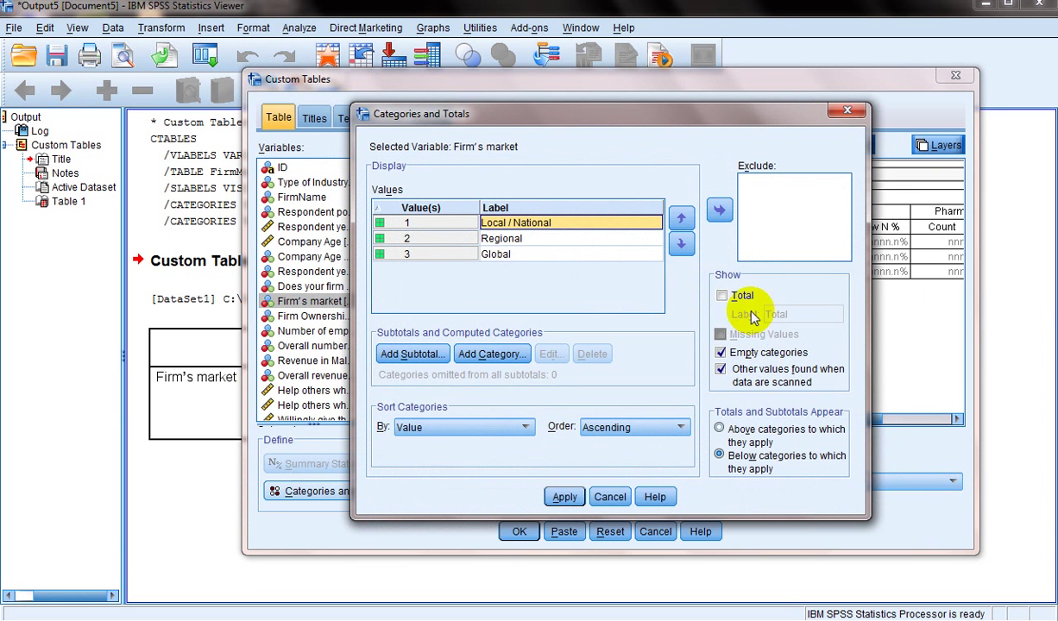
pyautogui.click(721, 296)
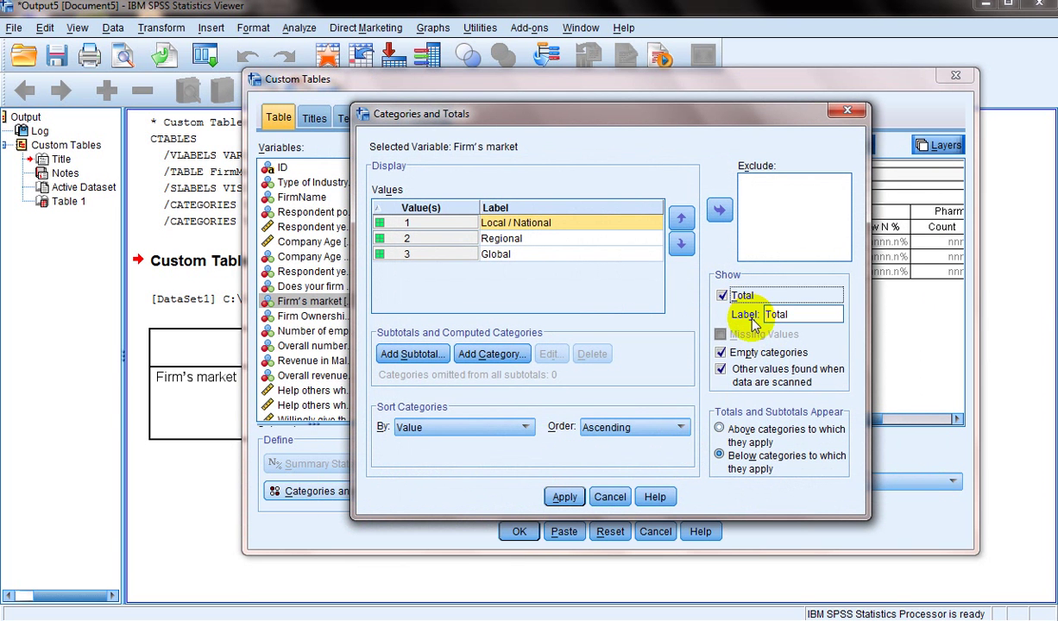
pyautogui.click(765, 315)
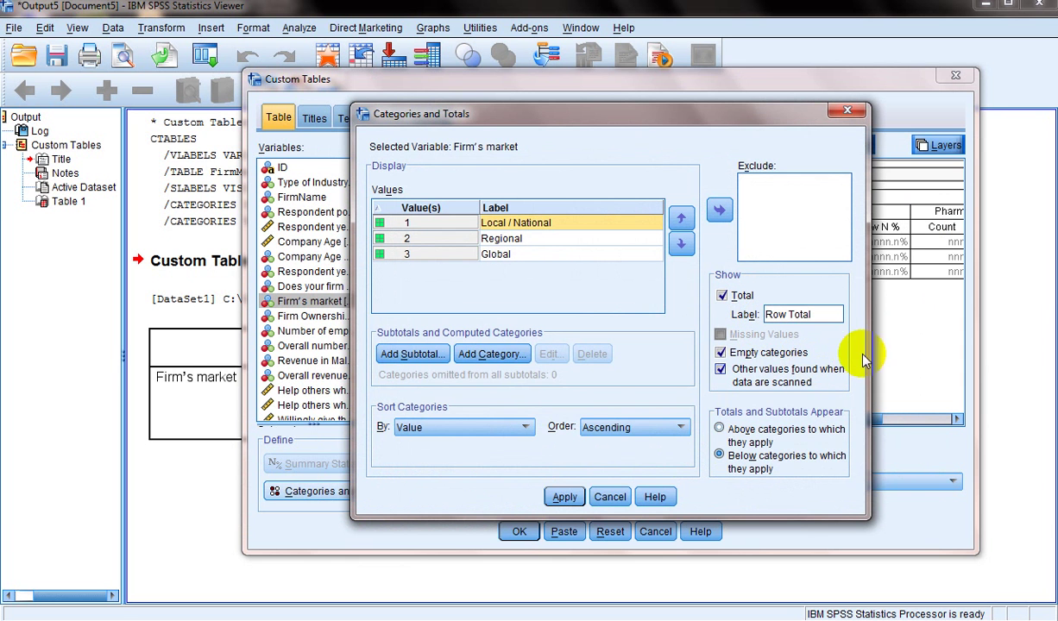
pyautogui.click(564, 497)
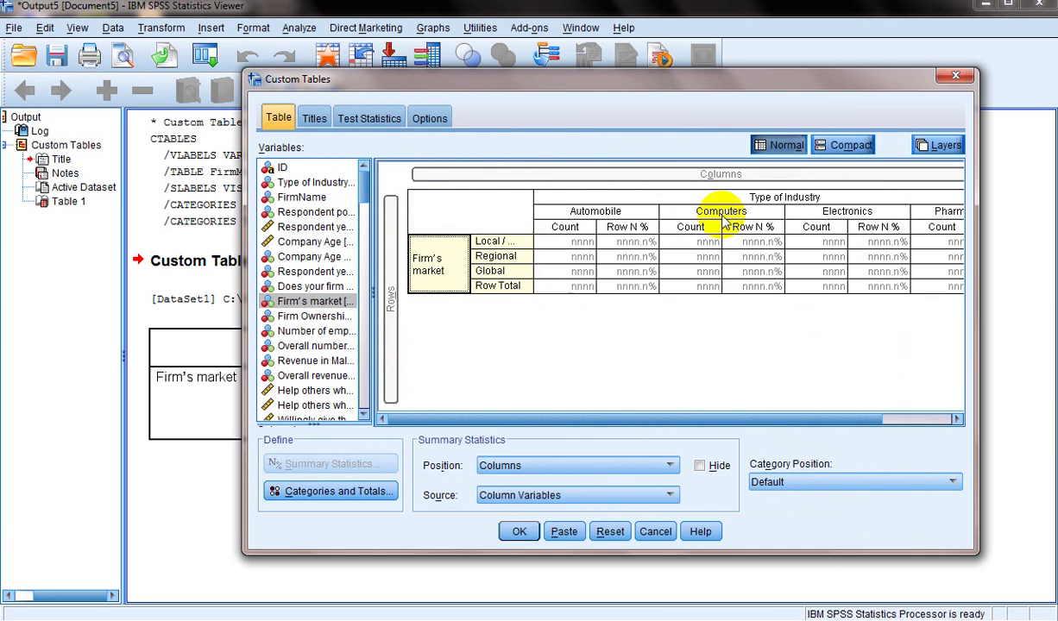
# Show a total for the Type of Industry categories and label it "Column Total".
pyautogui.click(768, 198)
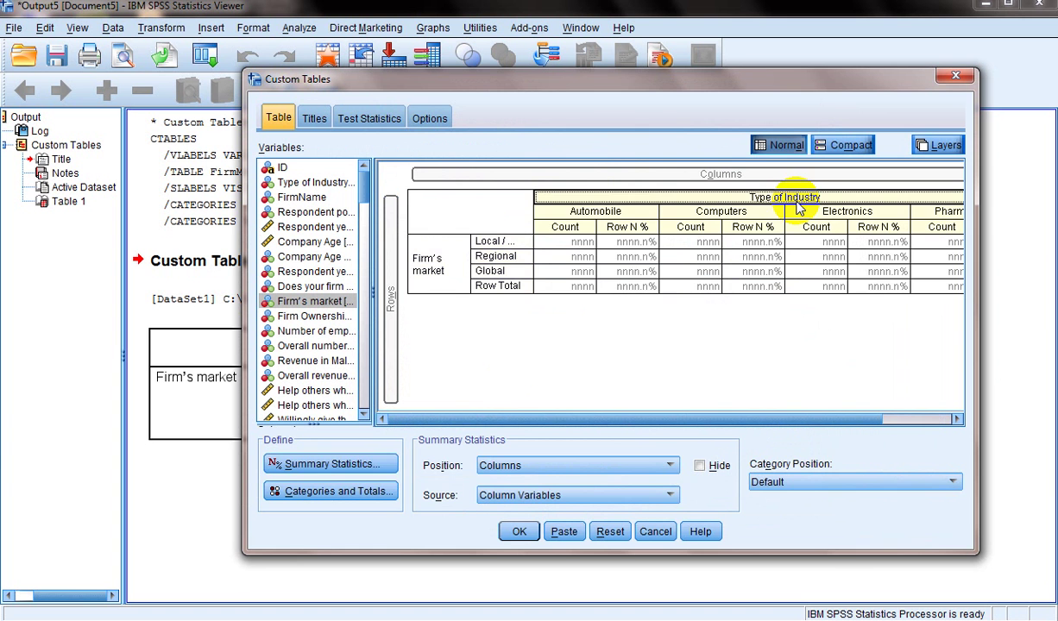
pyautogui.click(359, 499)
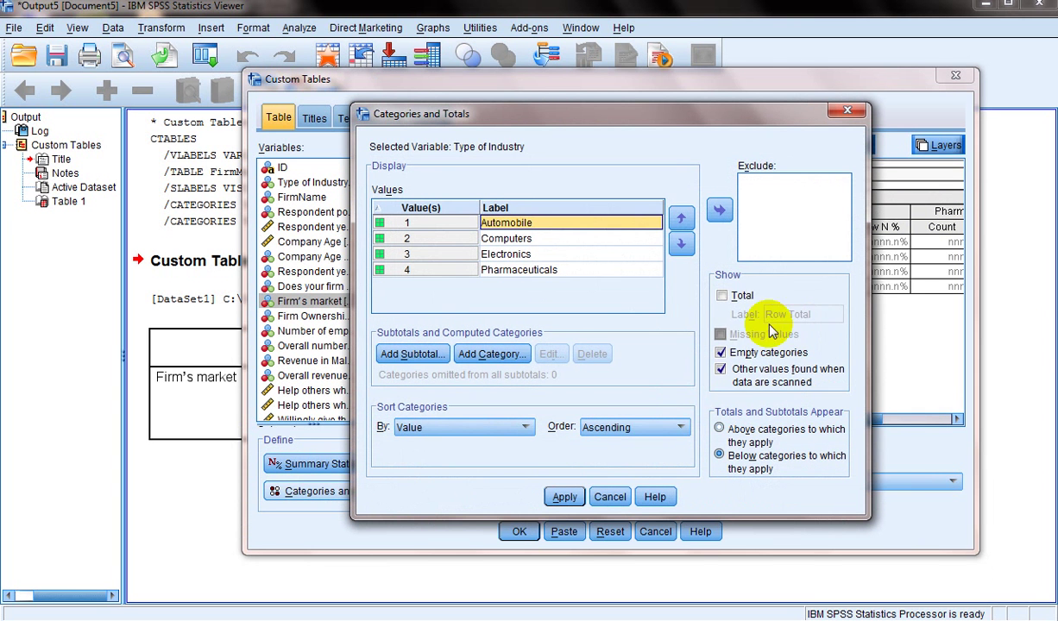
pyautogui.click(722, 296)
pyautogui.doubleClick(775, 315)
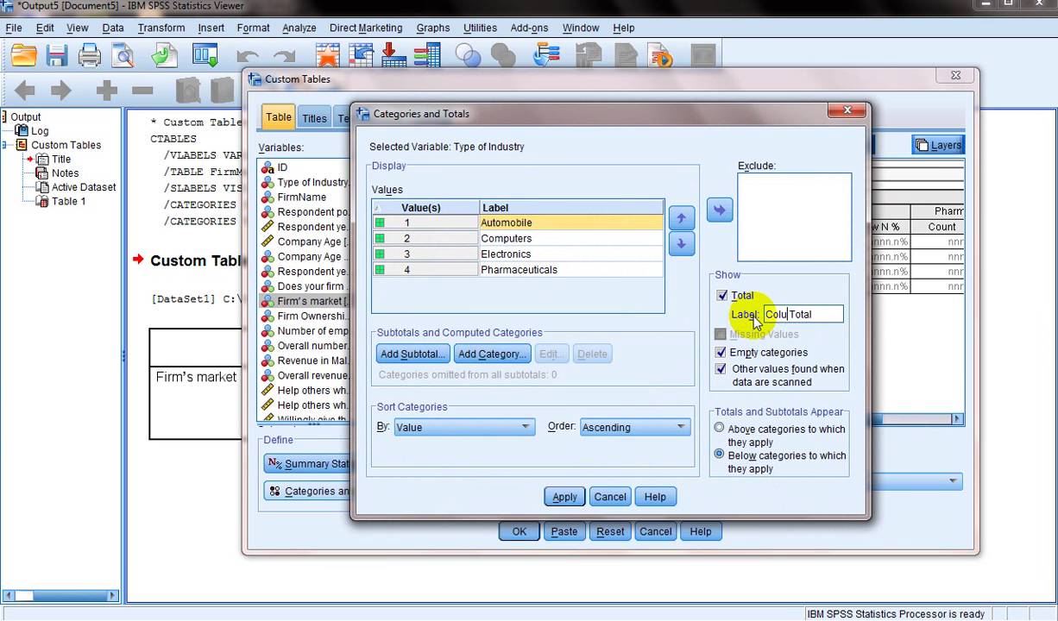
pyautogui.write('Column')
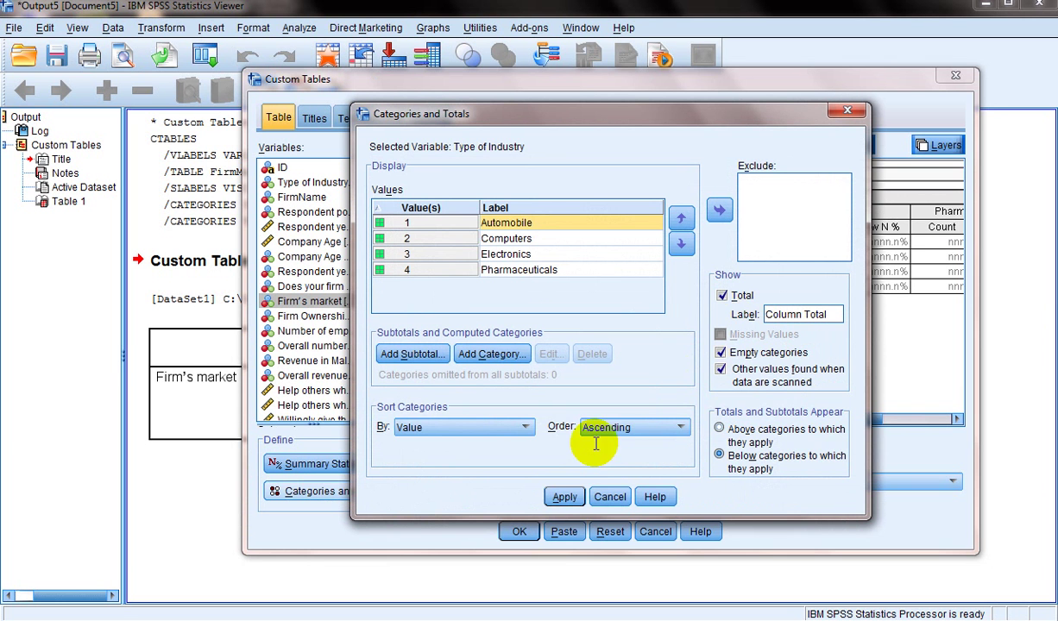
pyautogui.click(565, 497)
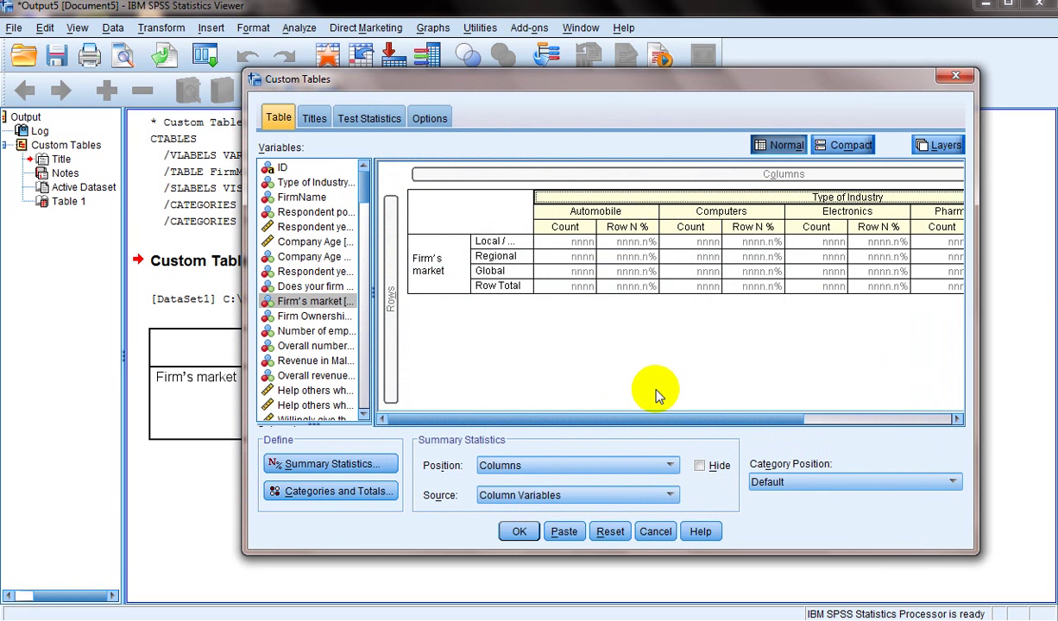
# Hide the summary statistics labels and generate the custom table in the output.
pyautogui.click(699, 467)
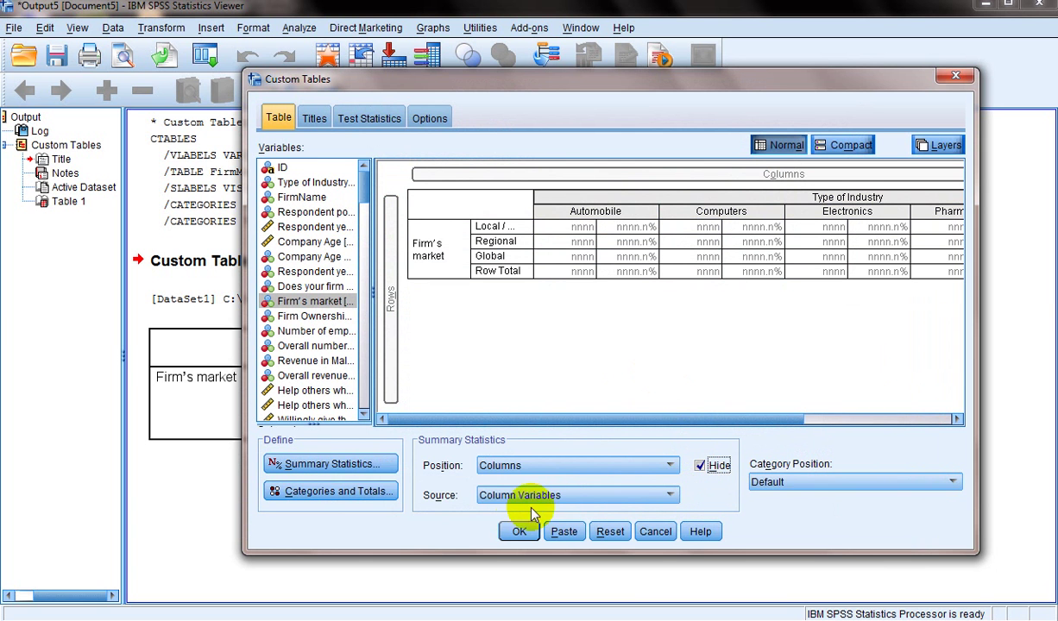
pyautogui.click(519, 532)
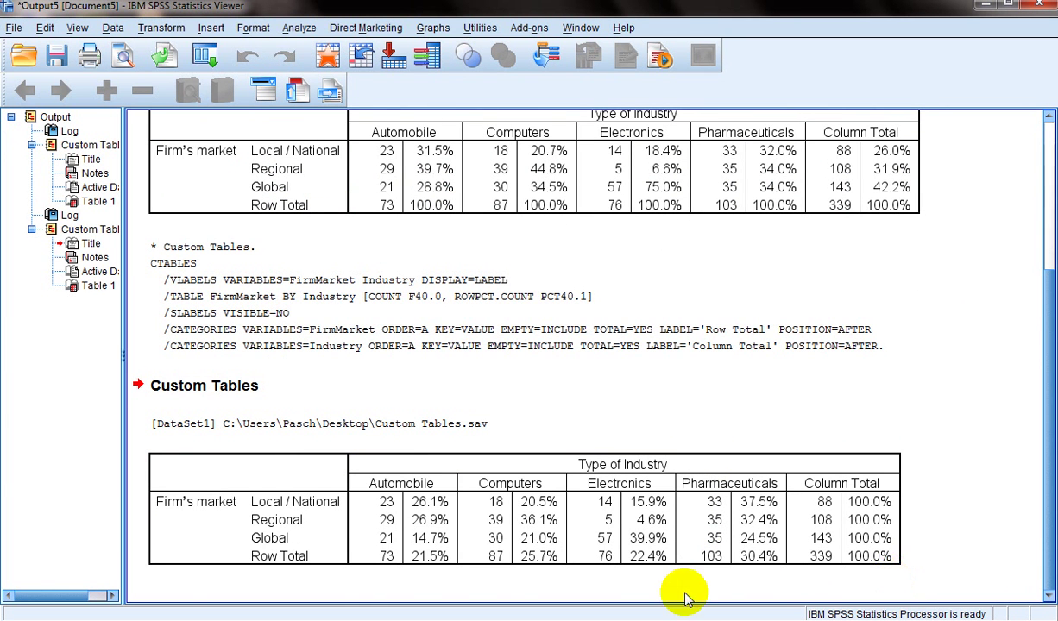
pyautogui.click(441, 496)
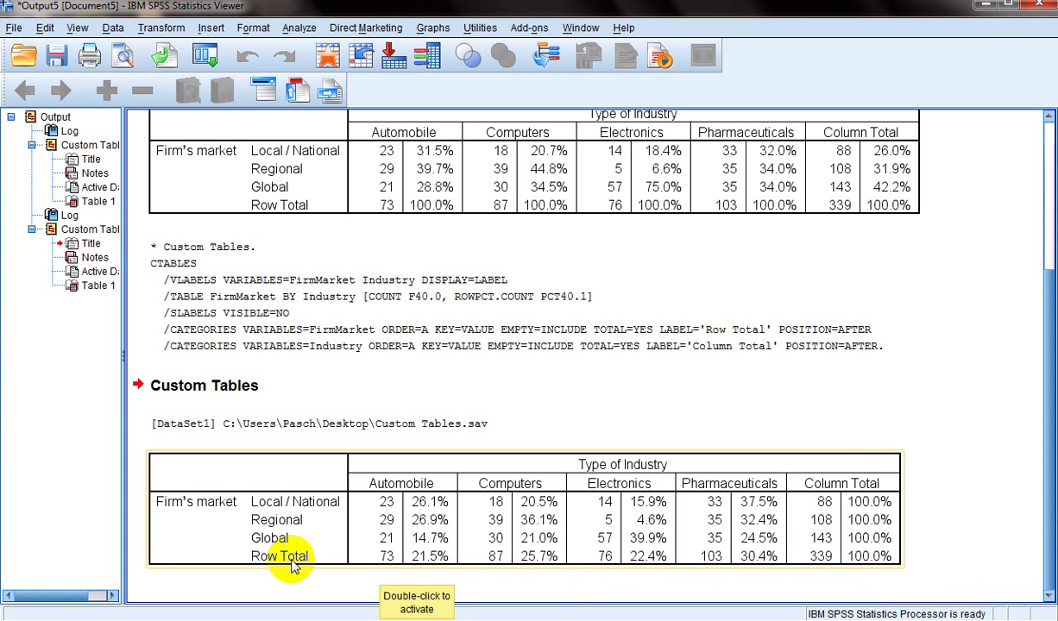
# Reopen the custom table definition and remove the total from the Type of Industry categories.
pyautogui.click(206, 61)
pyautogui.click(186, 85)
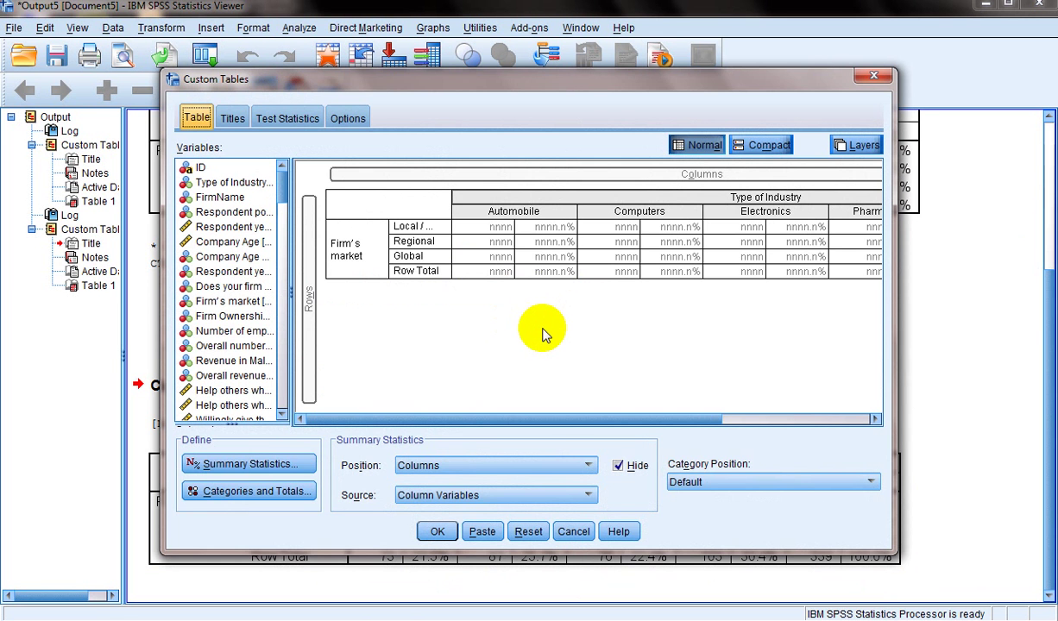
pyautogui.click(257, 491)
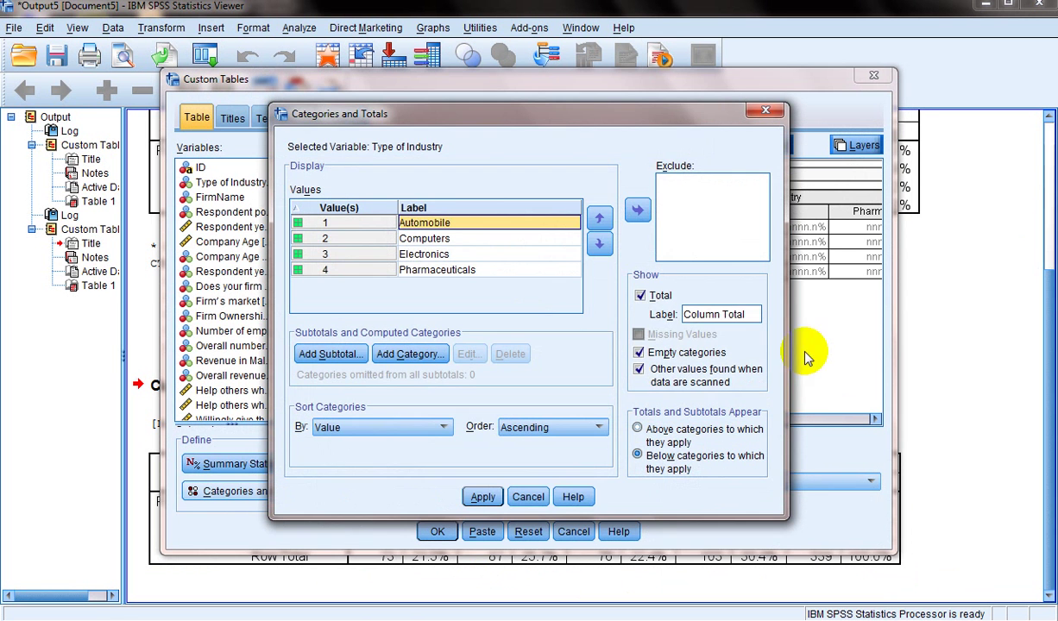
pyautogui.click(639, 296)
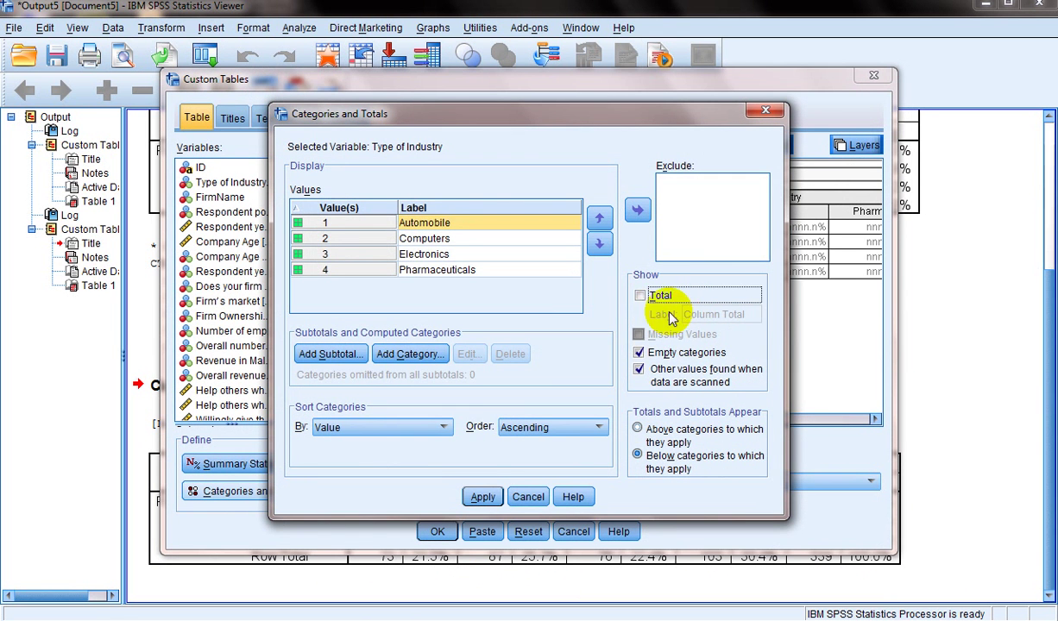
pyautogui.click(482, 497)
# Remove the total from the Firm's market categories and generate the custom table in the output.
pyautogui.click(371, 245)
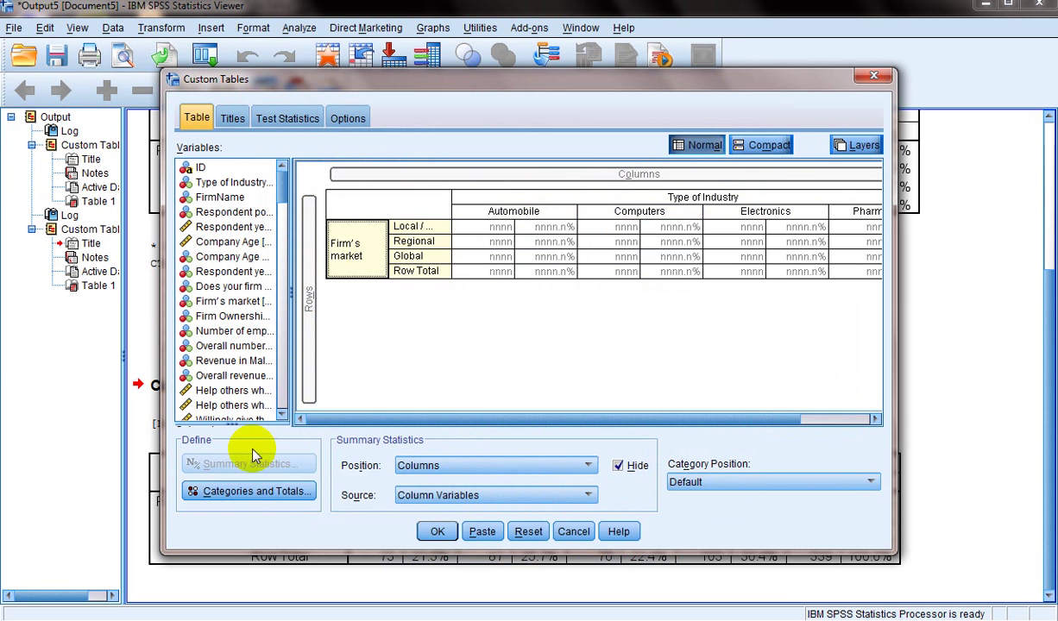
pyautogui.click(257, 491)
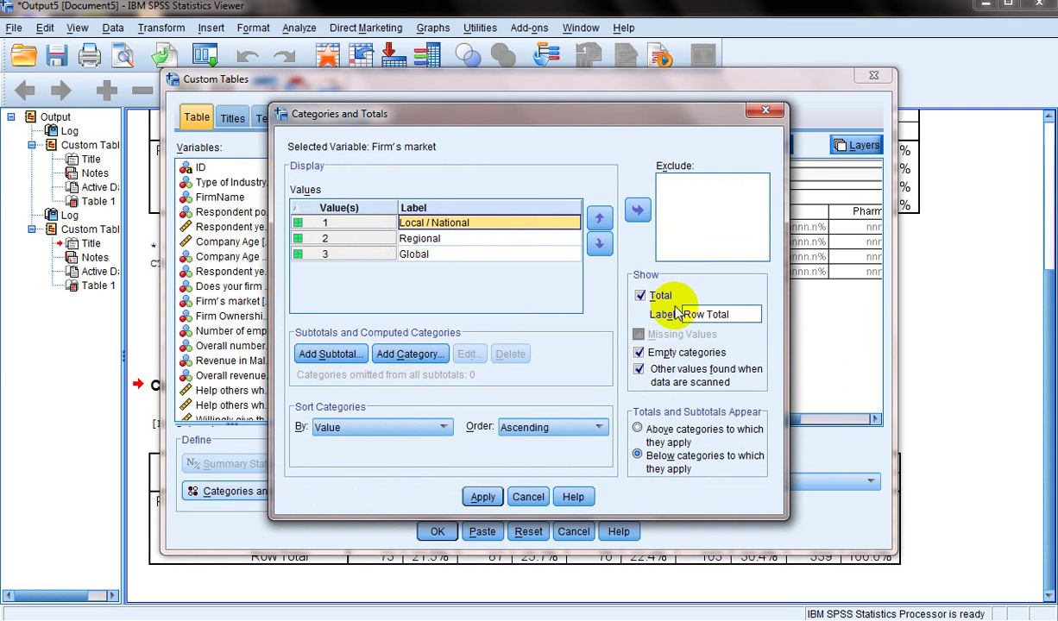
pyautogui.click(654, 299)
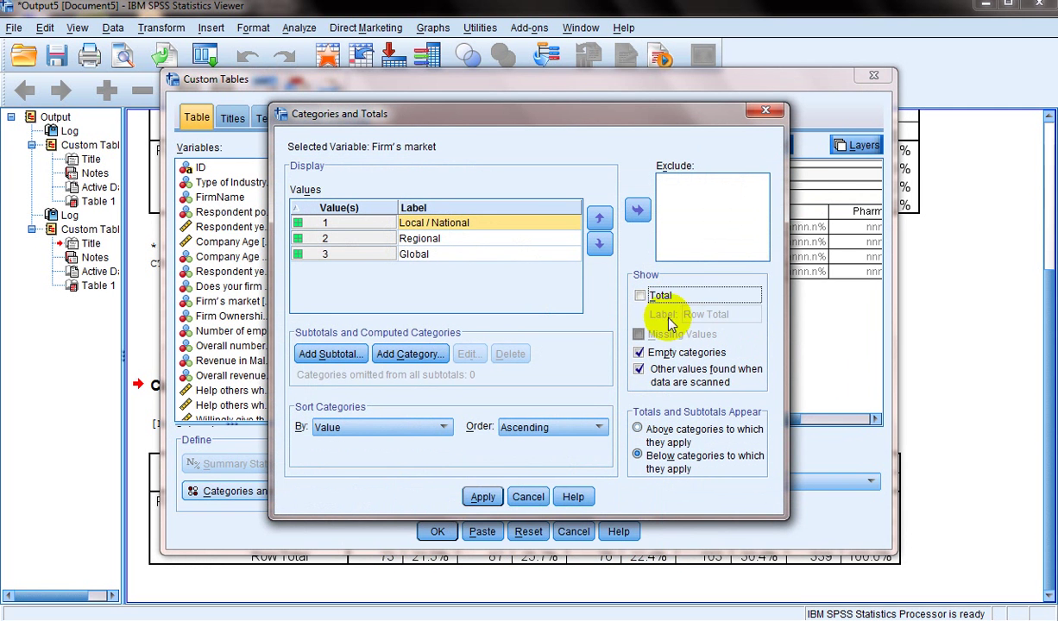
pyautogui.click(483, 497)
pyautogui.click(434, 531)
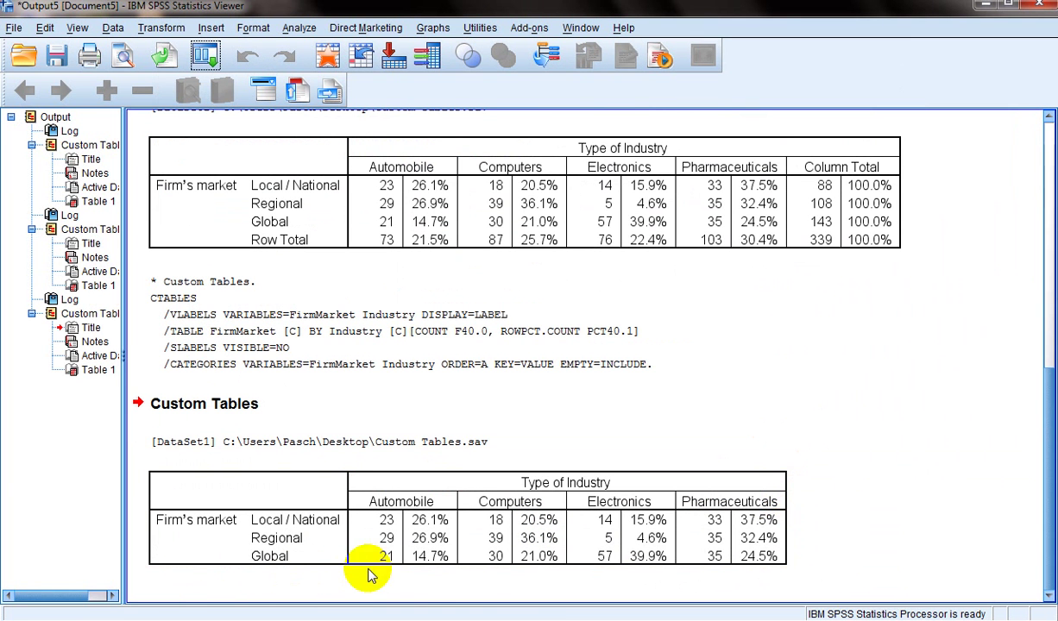
# Reopen the custom table definition, examine its test statistics, options and titles settings, and close it without generating a table.
pyautogui.click(205, 56)
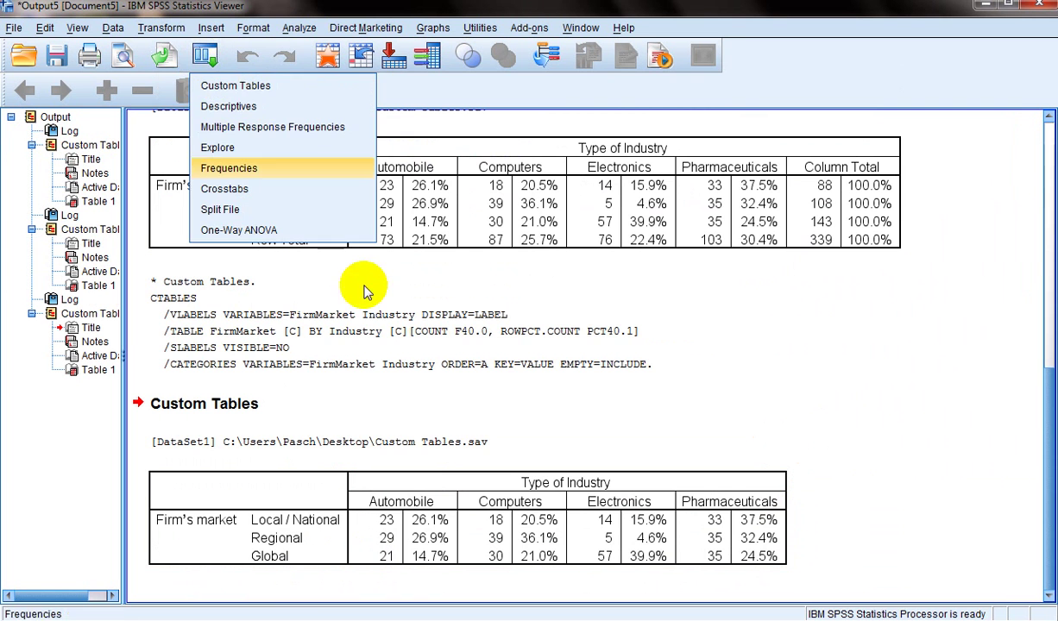
pyautogui.click(276, 86)
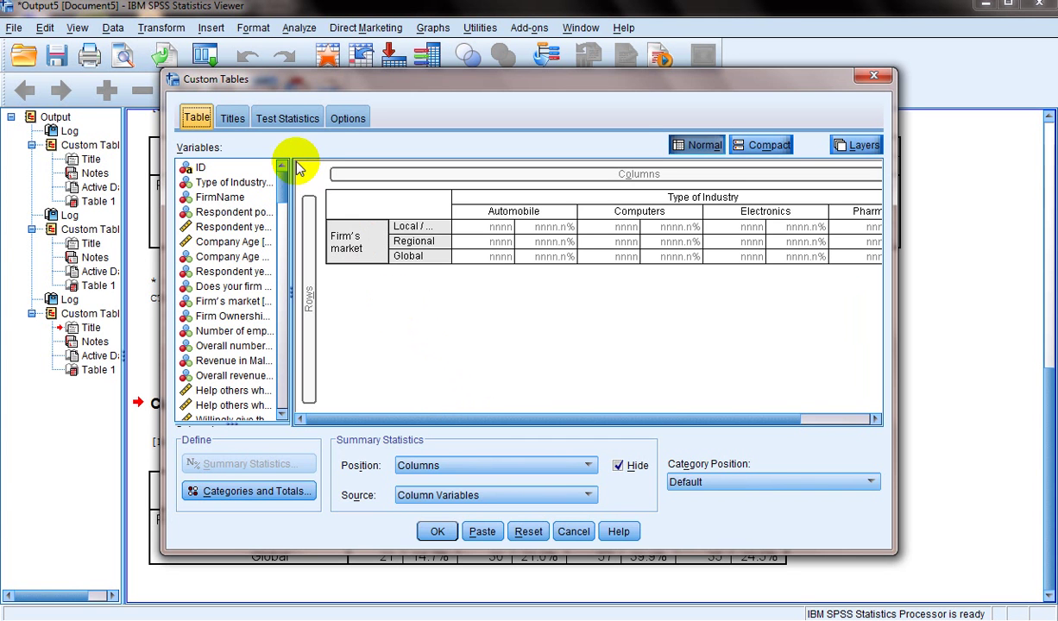
pyautogui.click(298, 123)
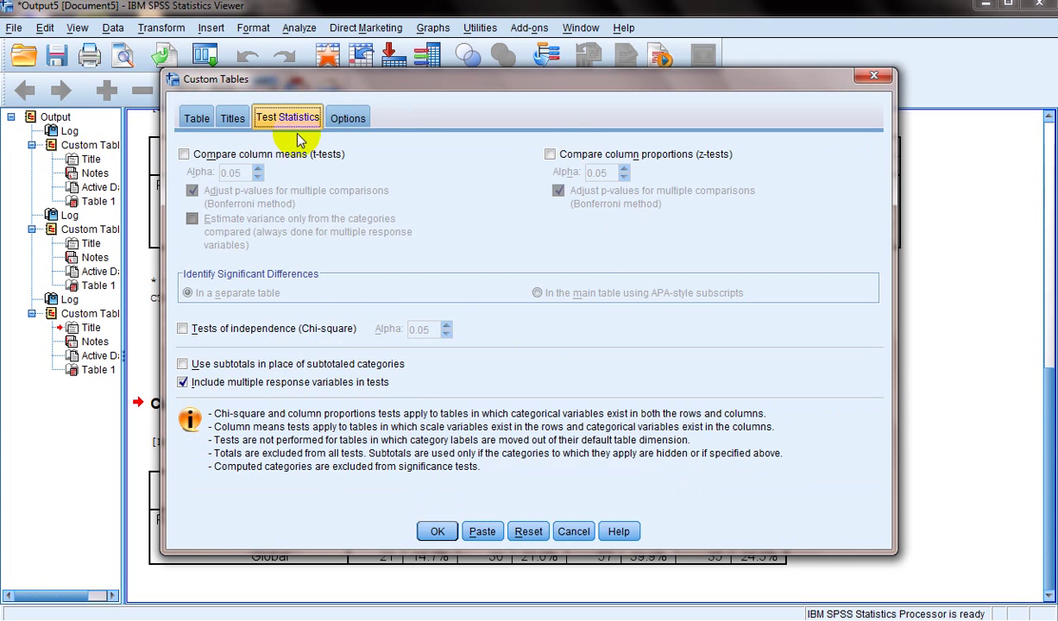
pyautogui.click(339, 122)
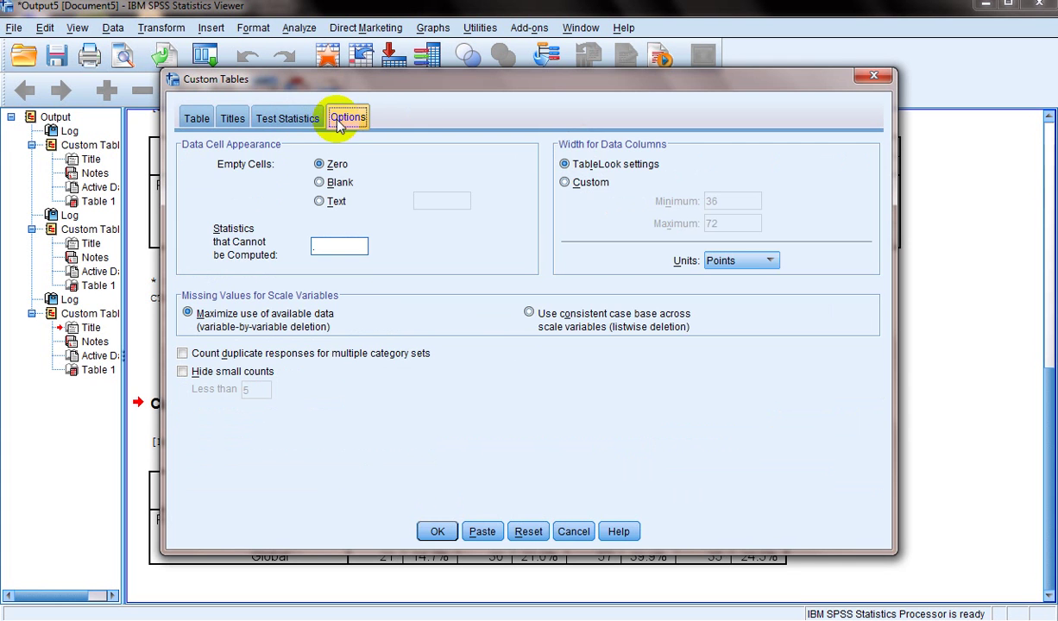
pyautogui.click(232, 119)
pyautogui.click(198, 120)
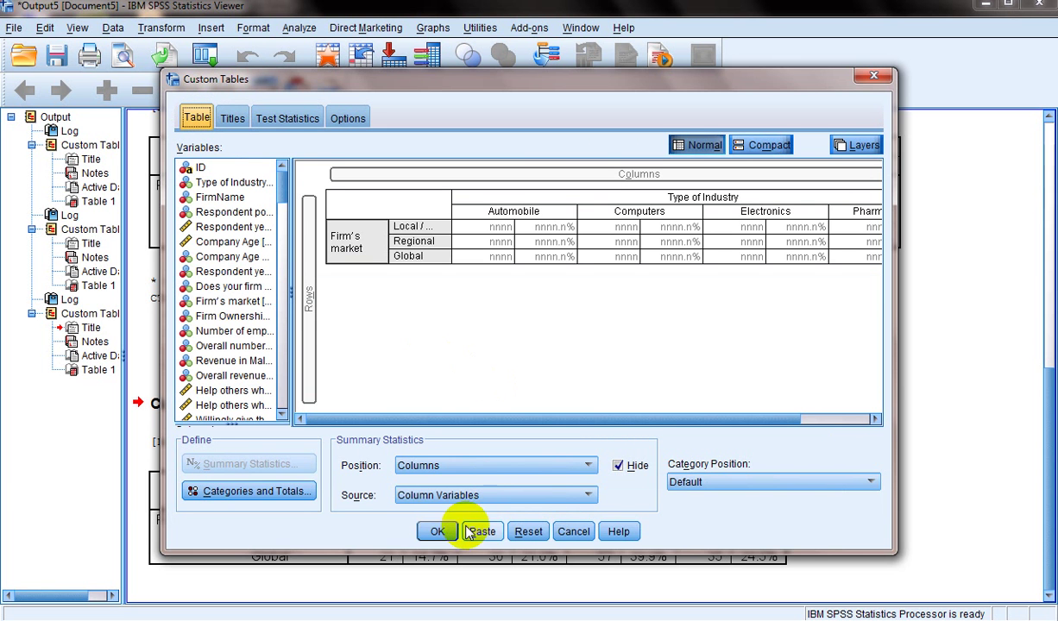
pyautogui.click(571, 533)
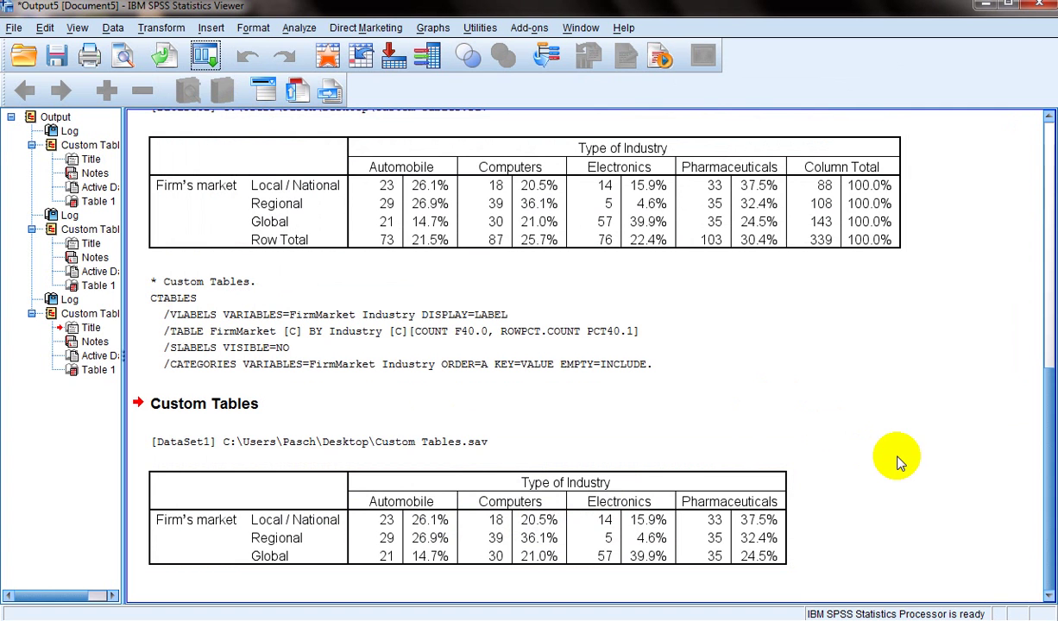